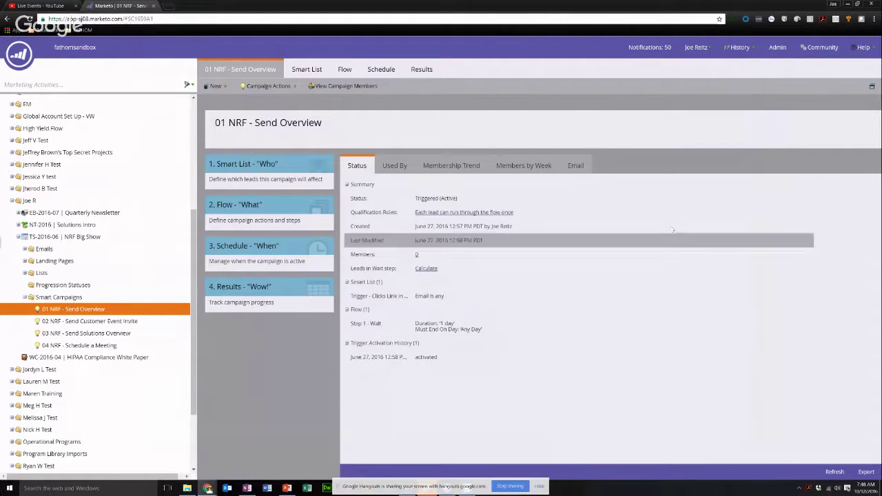
# - Open the smart list of the 01 NRF - Send Overview campaign and examine the available triggers and filters
pyautogui.click(307, 69)
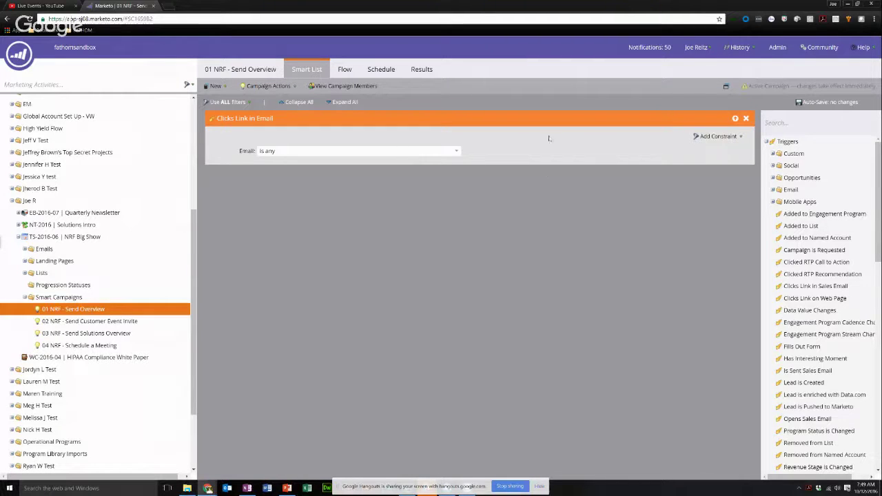
pyautogui.click(768, 142)
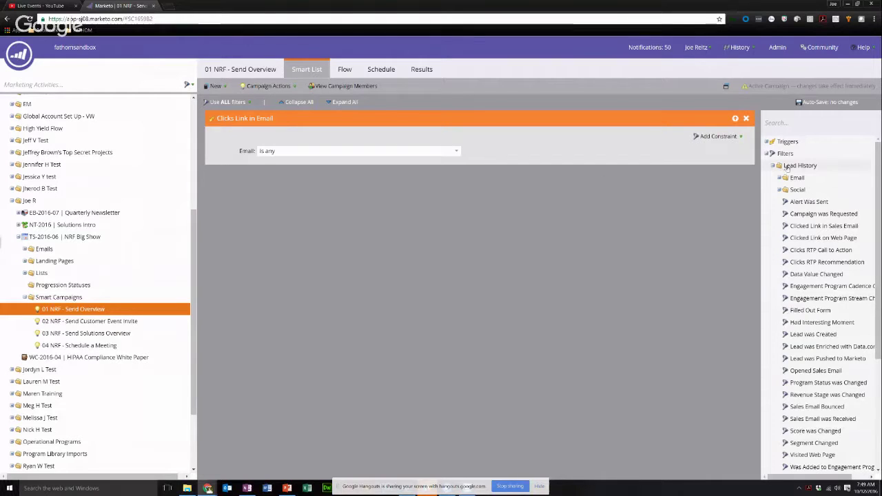
pyautogui.click(769, 142)
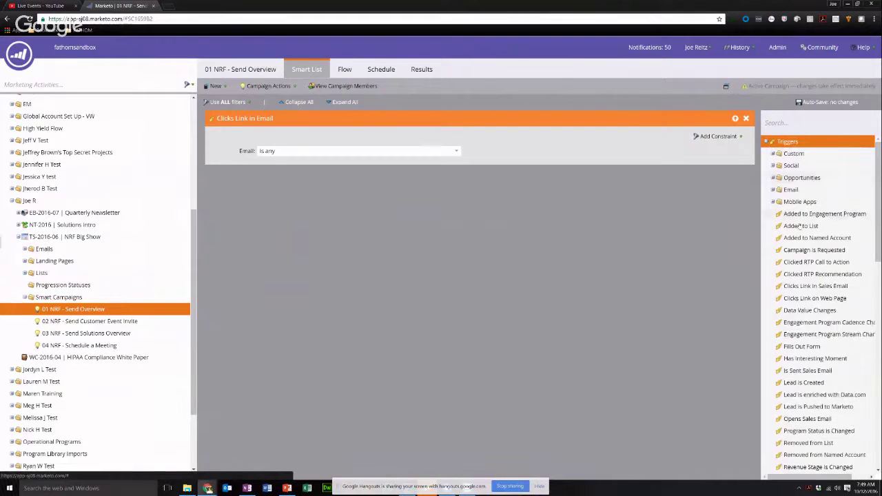
pyautogui.scroll(-5, 777, 234)
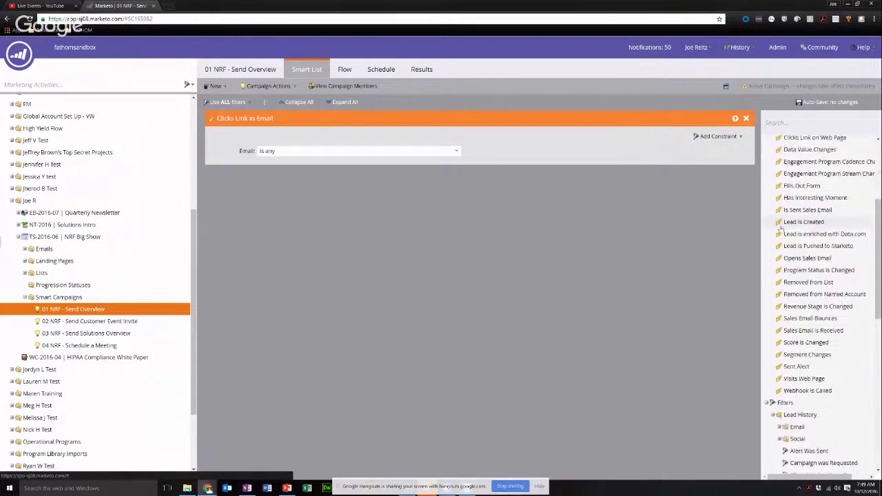
pyautogui.scroll(1, 775, 242)
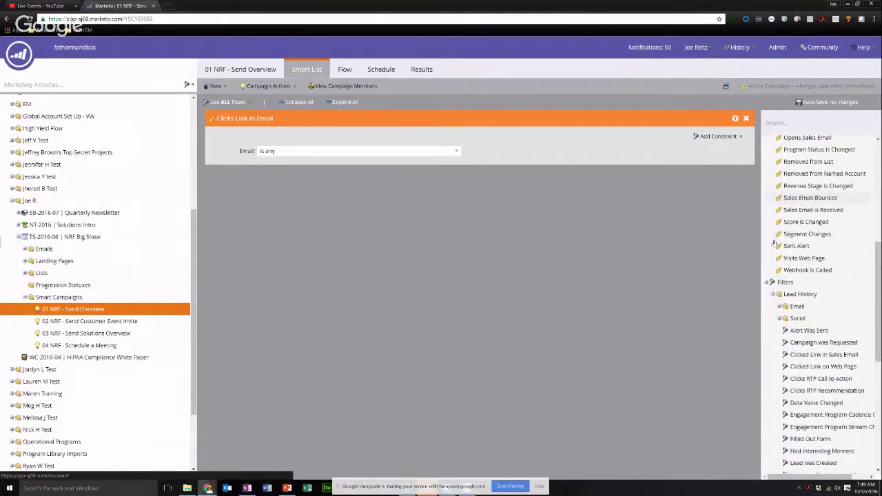
pyautogui.scroll(4, 777, 242)
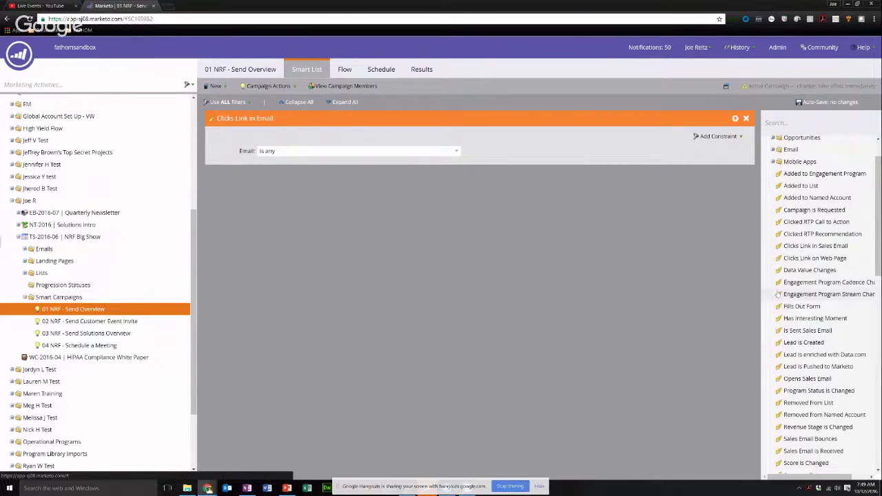
pyautogui.scroll(-3, 778, 283)
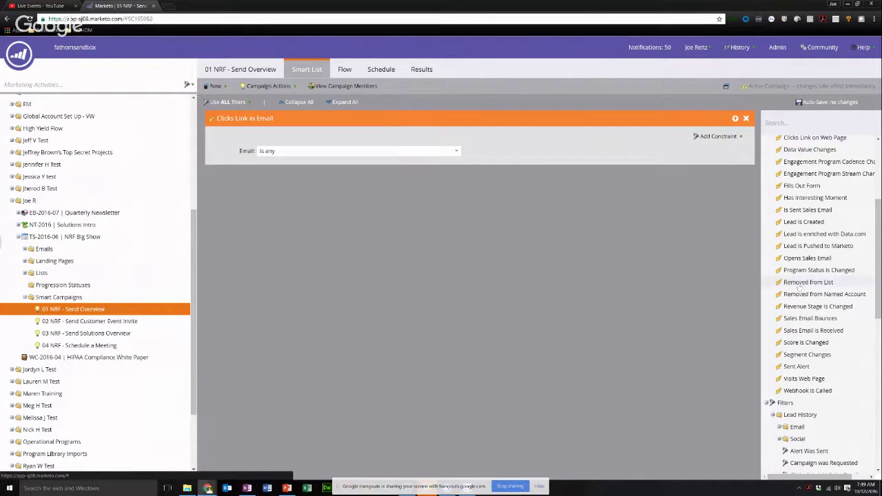
pyautogui.scroll(-3, 817, 217)
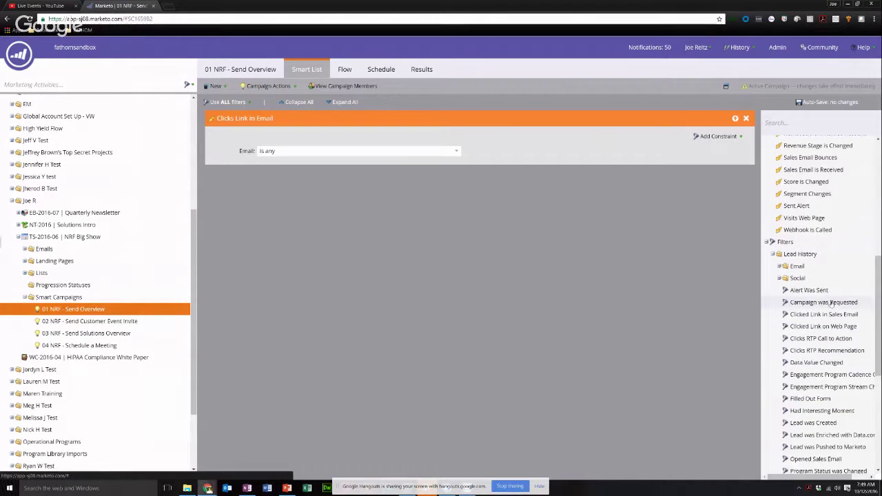
pyautogui.moveTo(832, 303); pyautogui.dragTo(506, 279)
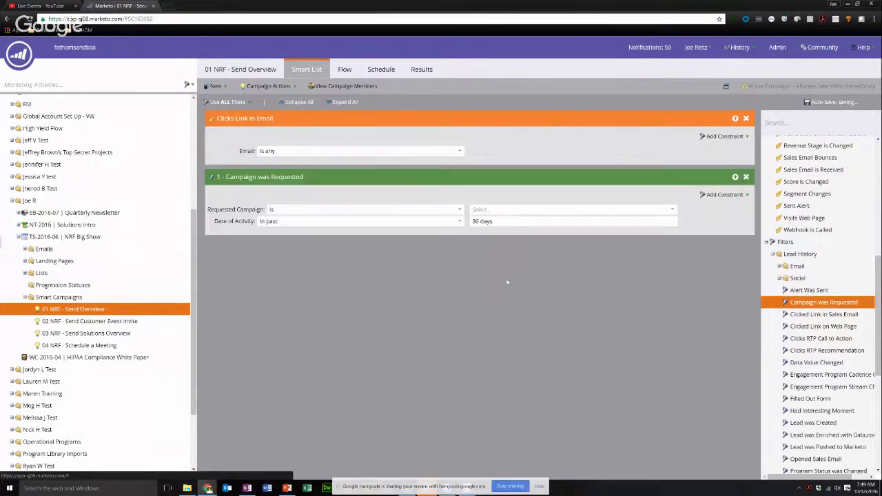
pyautogui.click(746, 177)
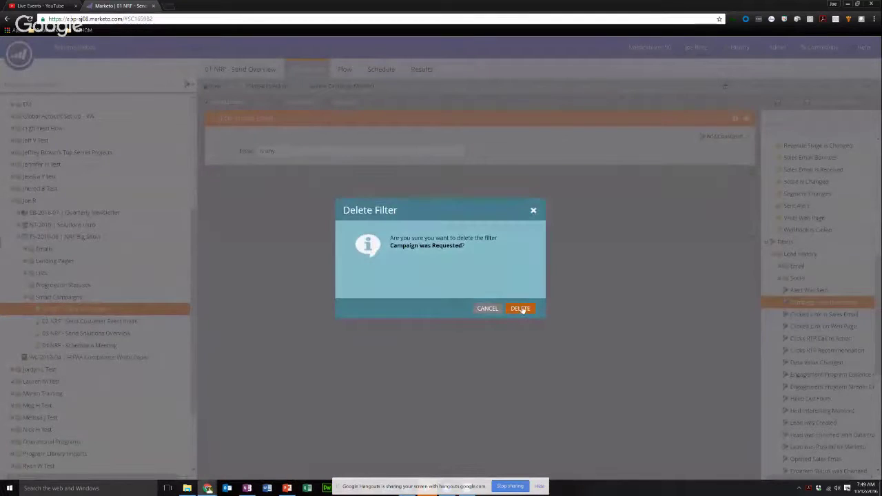
pyautogui.click(522, 308)
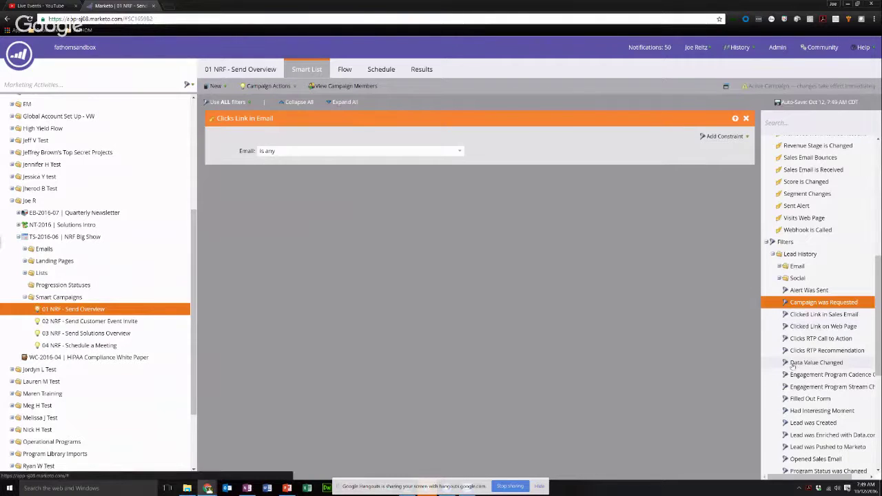
# - Add a Filled Out Form filter to the smart list and delete the Clicks Link in Email trigger
pyautogui.scroll(-1, 804, 378)
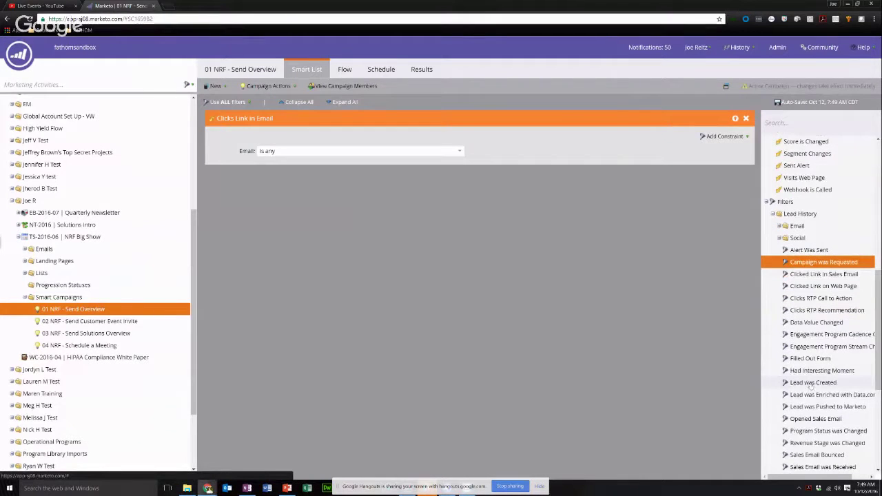
pyautogui.click(800, 371)
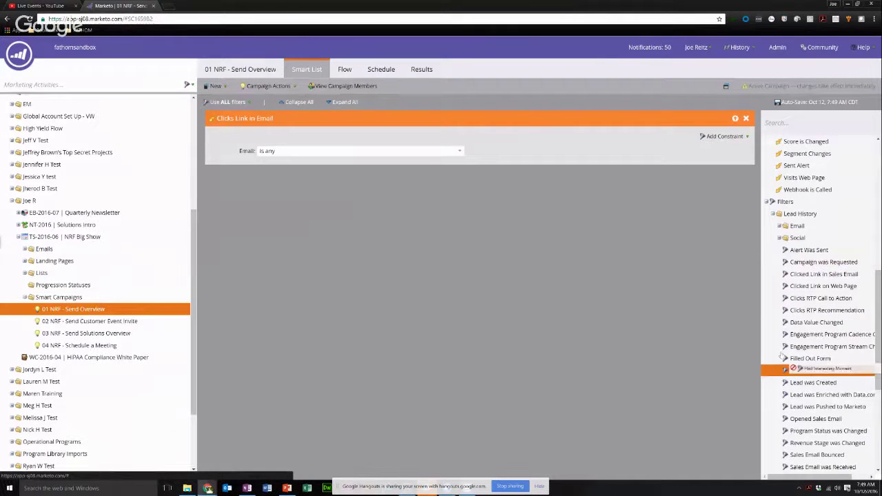
pyautogui.click(800, 359)
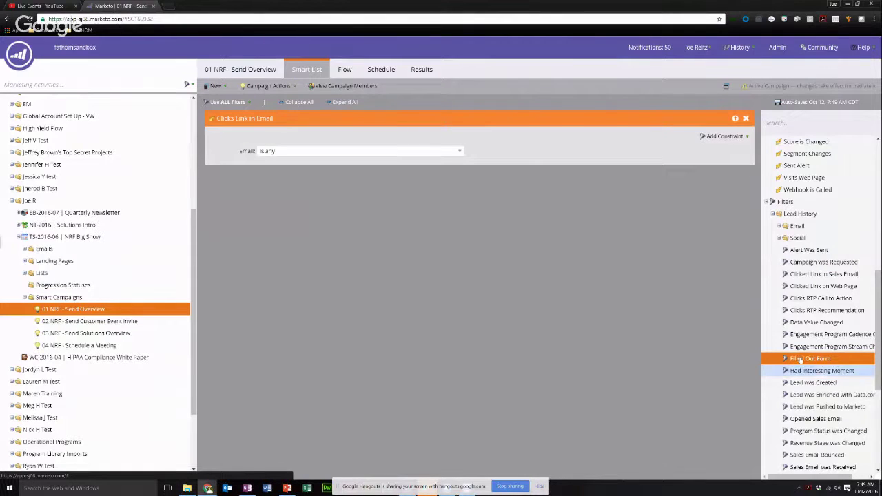
pyautogui.moveTo(799, 360); pyautogui.dragTo(582, 229)
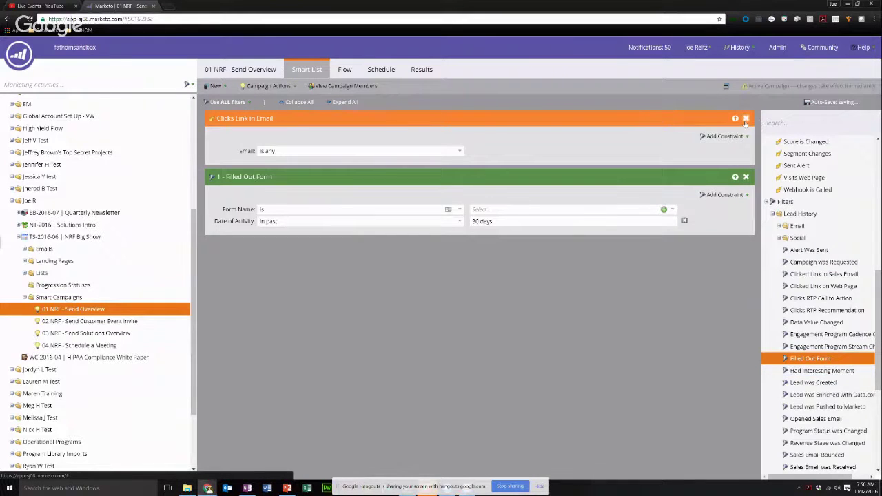
pyautogui.click(746, 119)
pyautogui.click(521, 309)
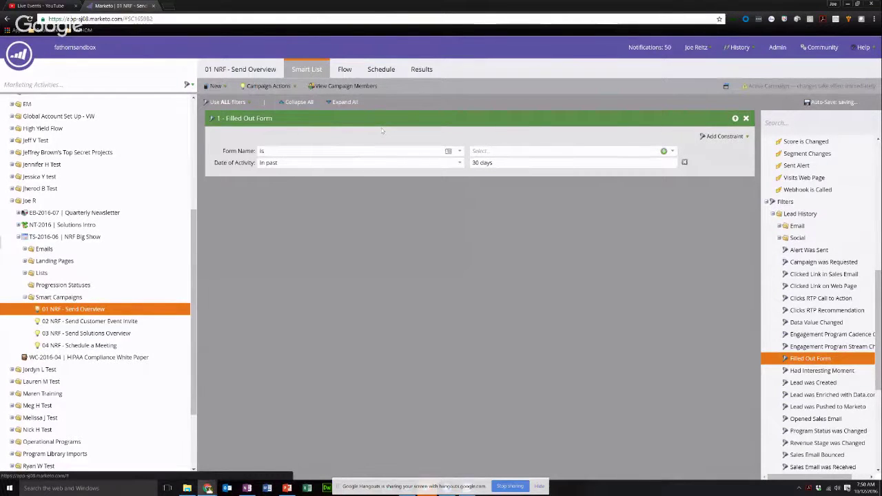
# - Add a Sent Alert trigger to the smart list and search the available triggers and filters for "email"
pyautogui.moveTo(797, 165); pyautogui.dragTo(419, 149)
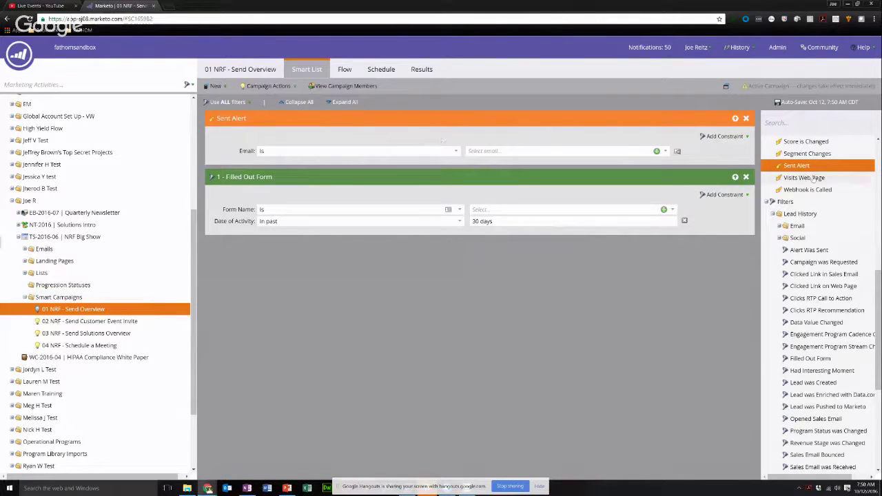
pyautogui.scroll(-3, 816, 178)
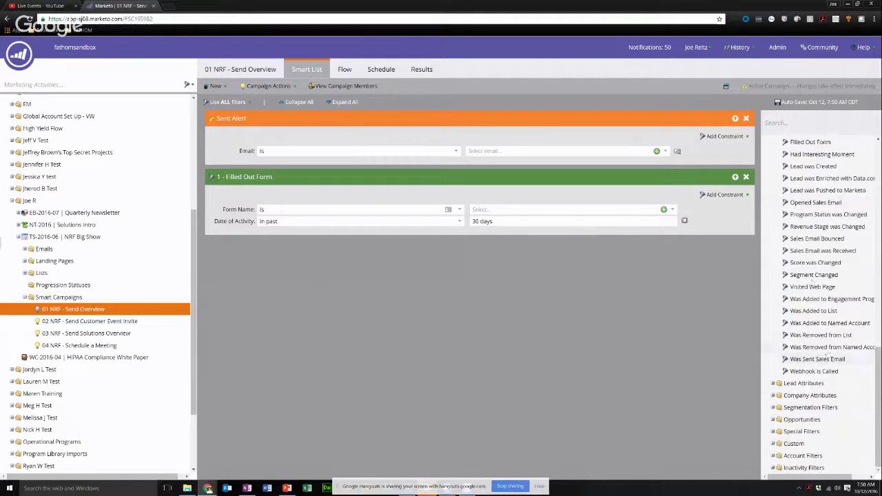
pyautogui.click(790, 119)
pyautogui.write('e')
pyautogui.press('BackSpace')
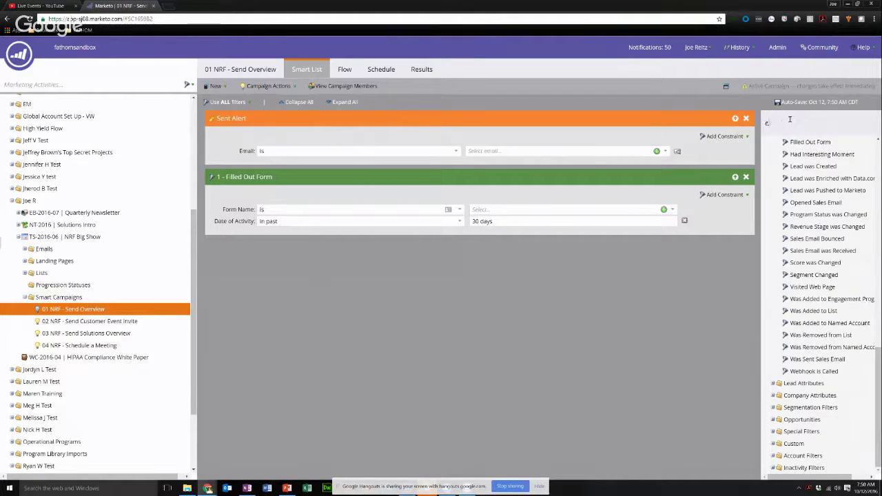
pyautogui.write('mail')
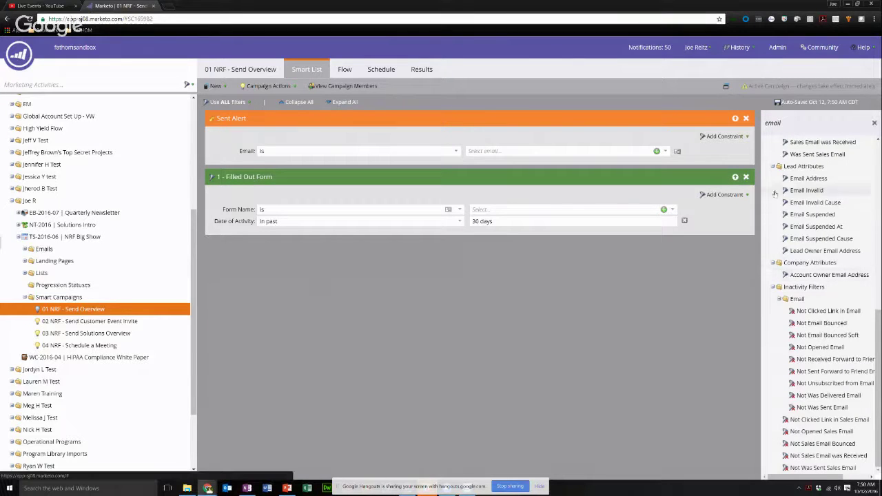
pyautogui.scroll(5, 787, 262)
pyautogui.scroll(3, 785, 250)
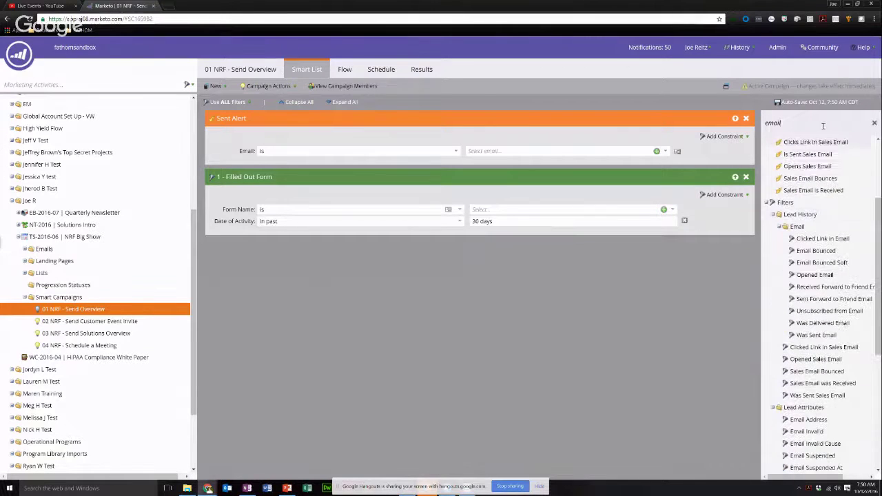
pyautogui.moveTo(784, 123); pyautogui.dragTo(753, 112)
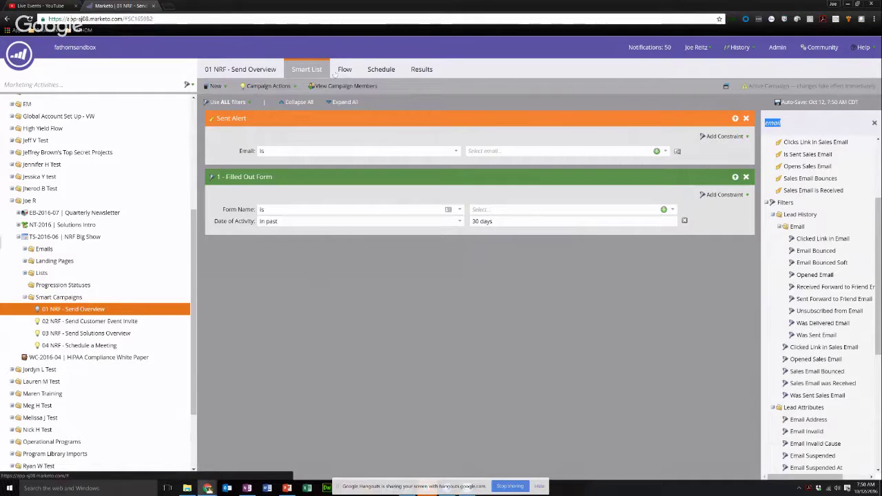
# - Add one Send Email step before and another after the Wait step in the campaign's flow
pyautogui.click(339, 70)
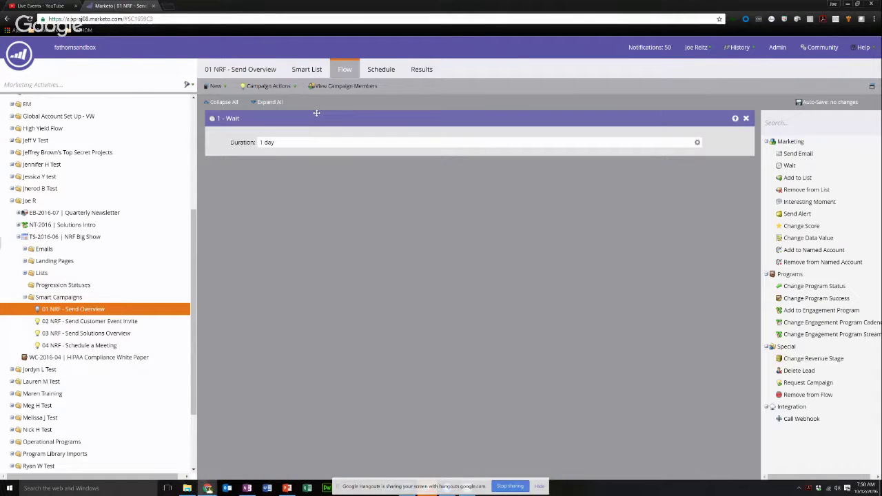
pyautogui.click(304, 70)
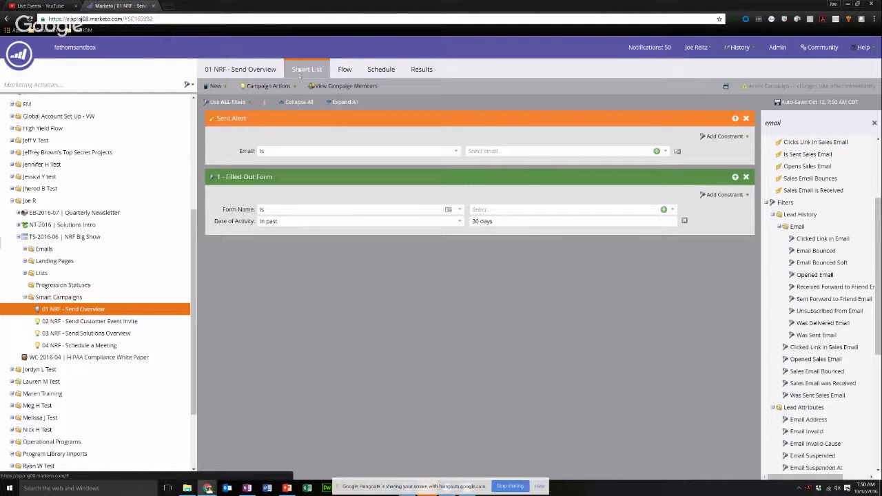
pyautogui.click(339, 72)
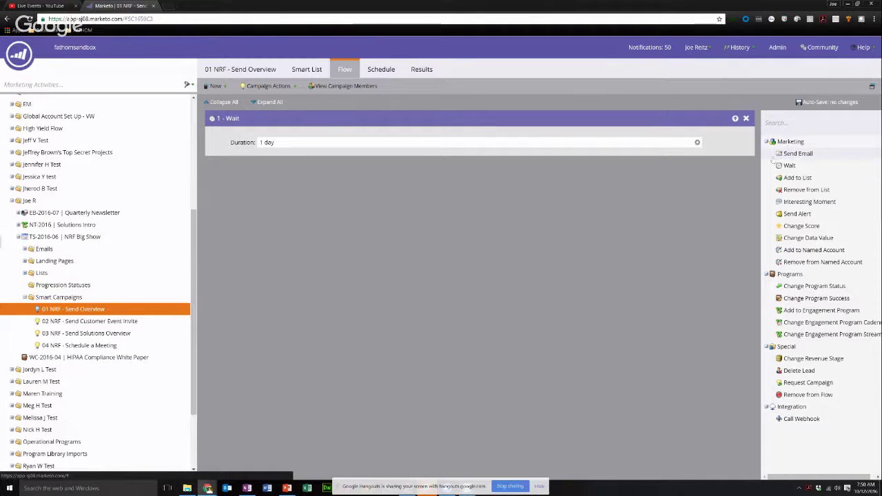
pyautogui.moveTo(798, 153); pyautogui.dragTo(594, 125)
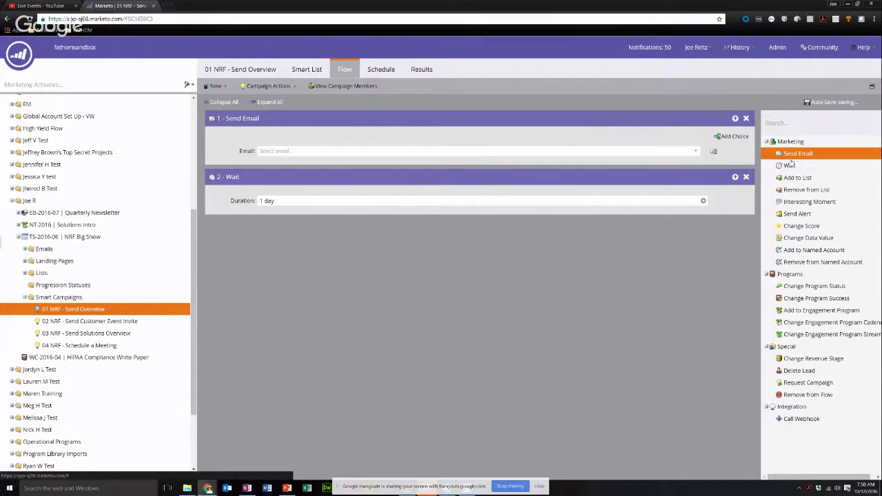
pyautogui.moveTo(799, 153); pyautogui.dragTo(601, 272)
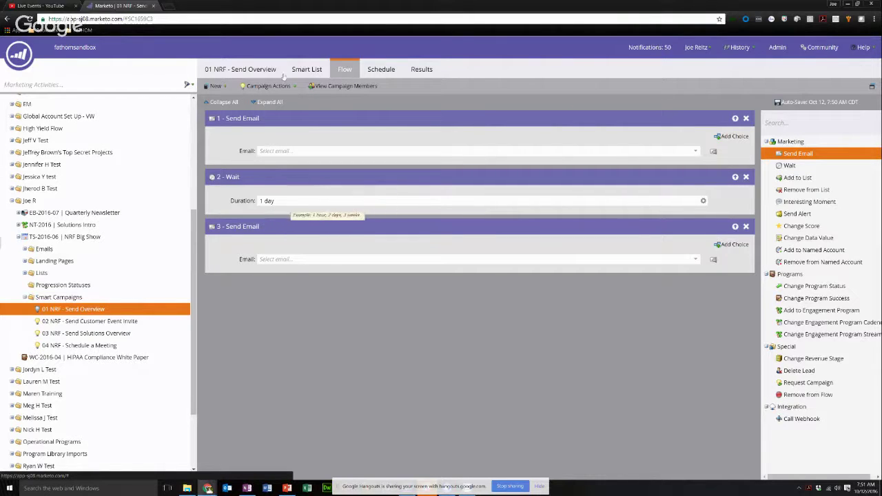
# - Check the triggered campaign schedule and delete the Sent Alert trigger from the smart list
pyautogui.click(399, 71)
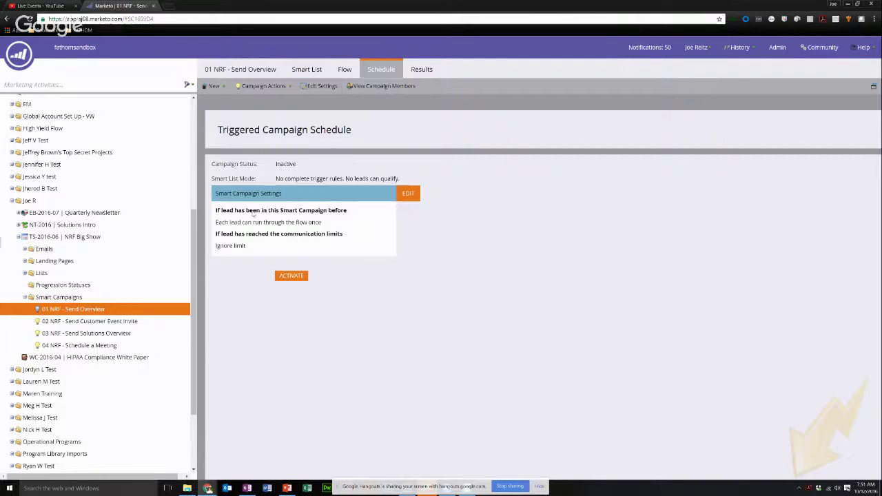
pyautogui.click(308, 70)
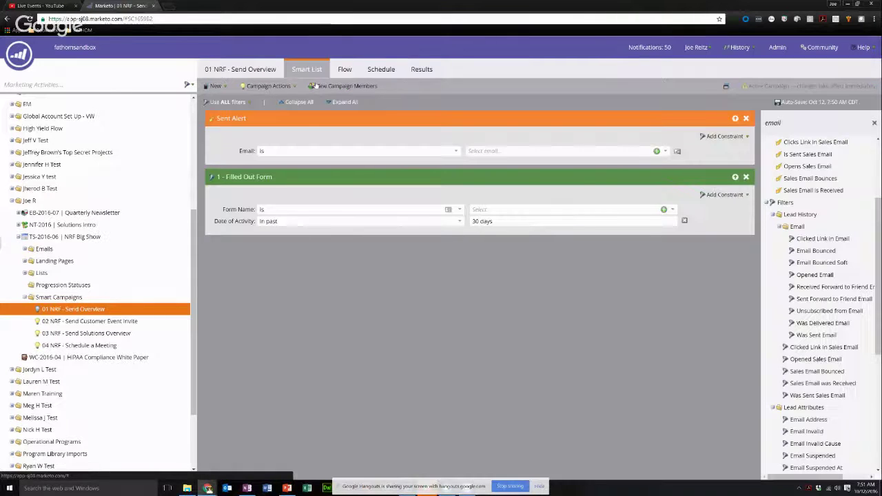
pyautogui.click(747, 119)
pyautogui.click(517, 308)
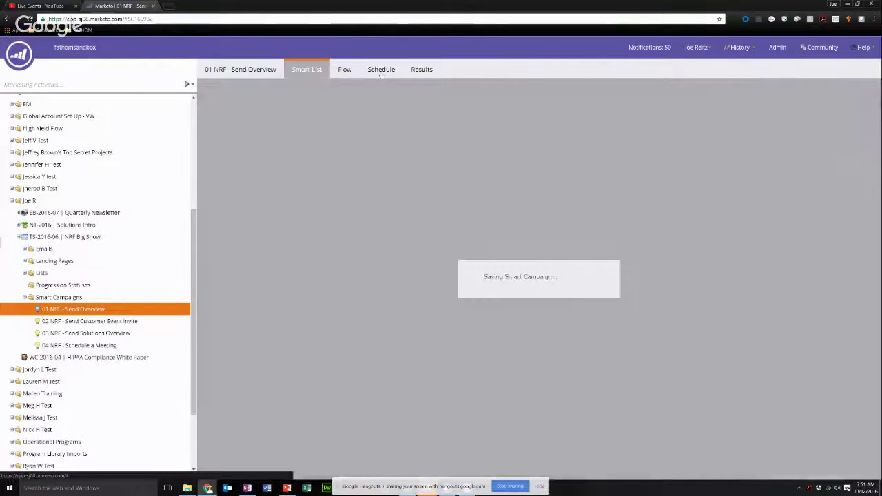
# - Open the batch campaign schedule and try to run the campaign once
pyautogui.click(381, 70)
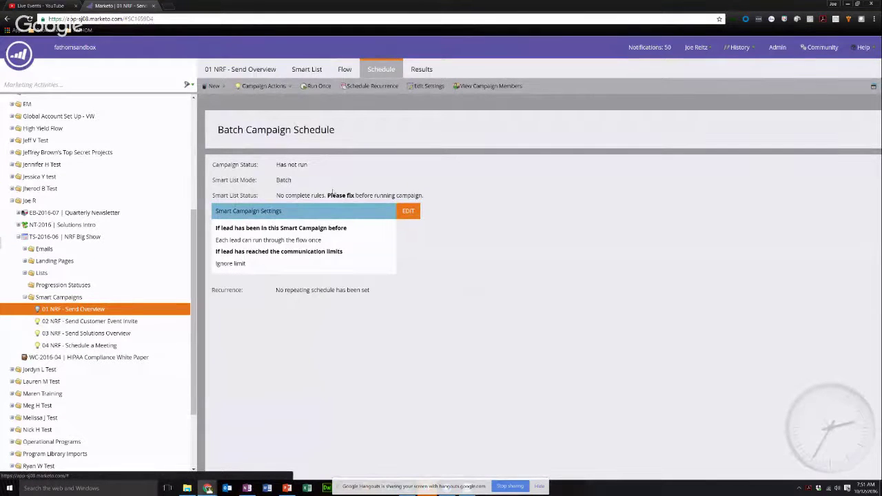
pyautogui.click(326, 92)
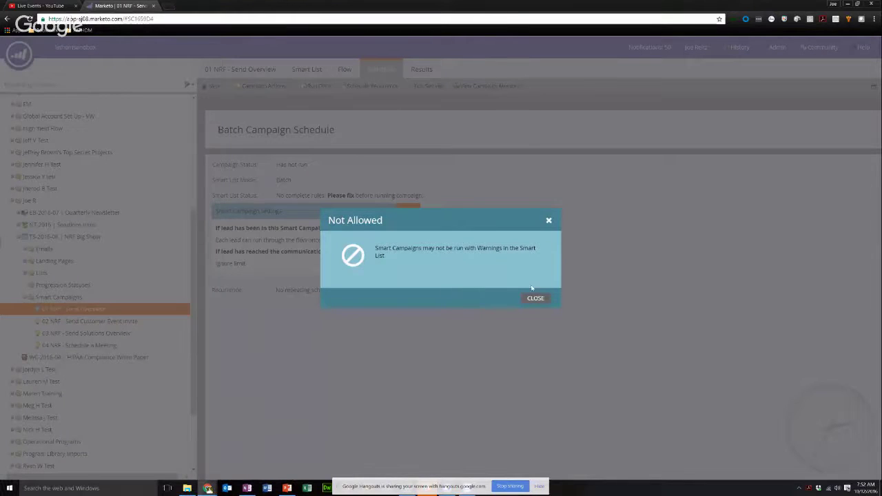
pyautogui.click(536, 299)
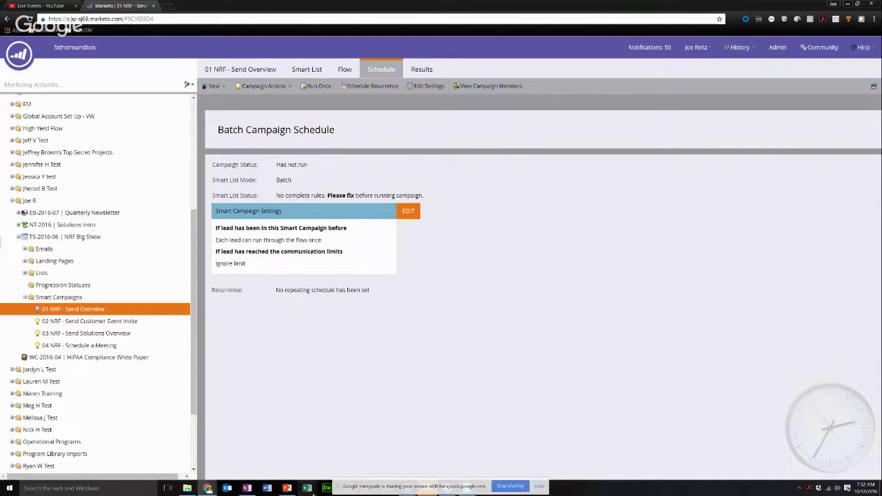
# - Hide the screen-sharing notice and switch to the Google Hangouts window
pyautogui.click(540, 486)
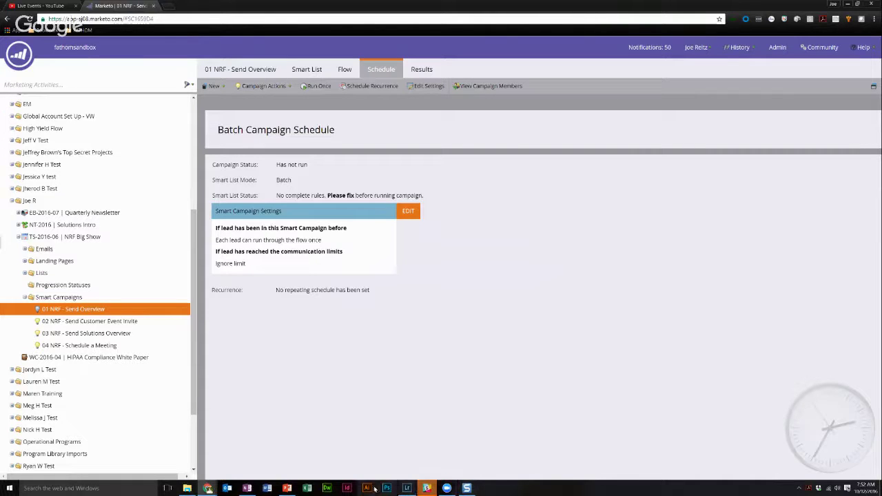
pyautogui.moveTo(208, 488)
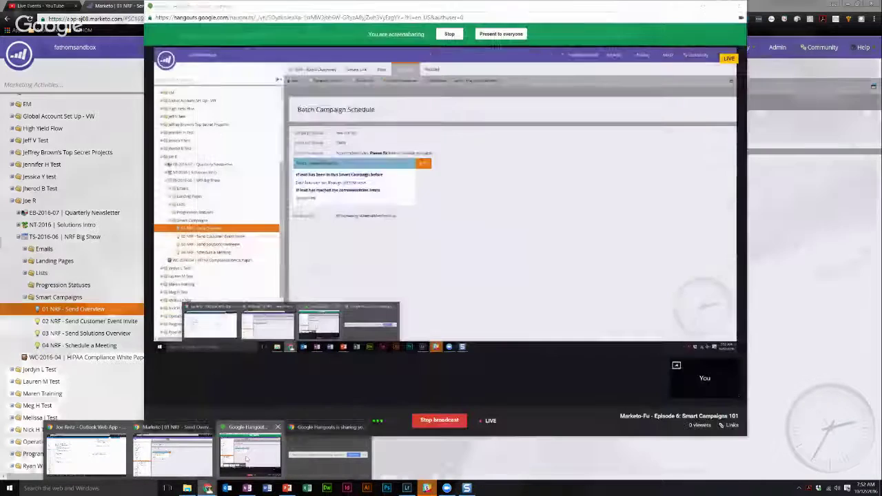
pyautogui.click(247, 458)
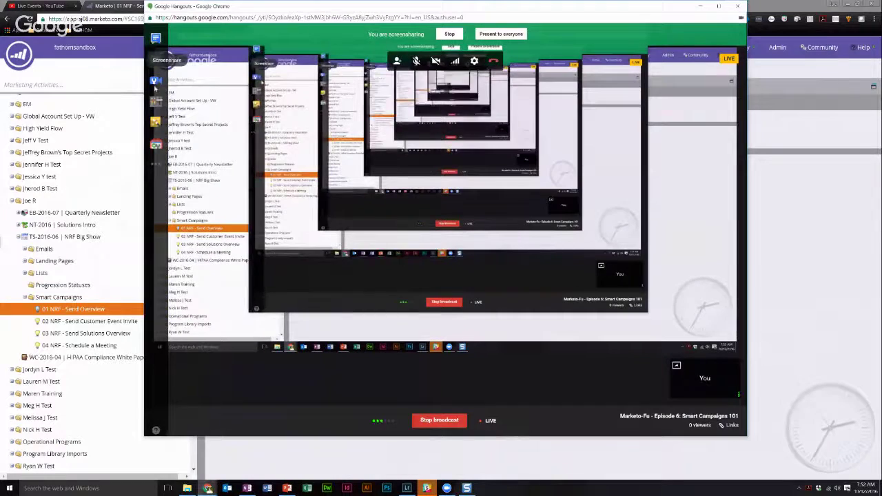